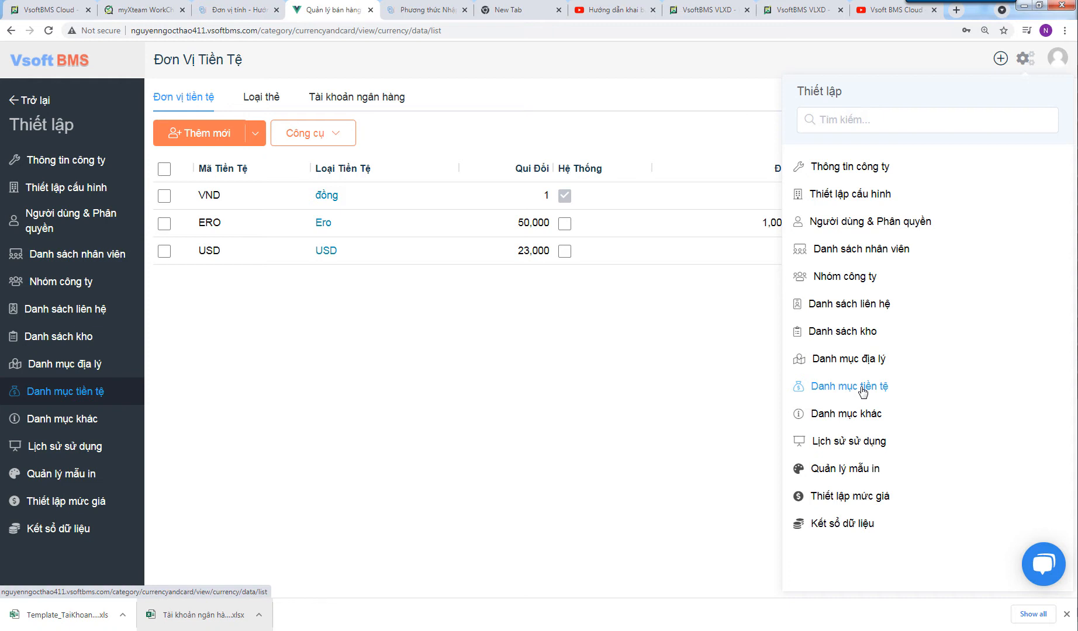
- Switch to the 'Tài khoản ngân hàng' tab to list the ACB and VIB bank accounts
{"action": "left_click", "coordinate": [380, 99]}
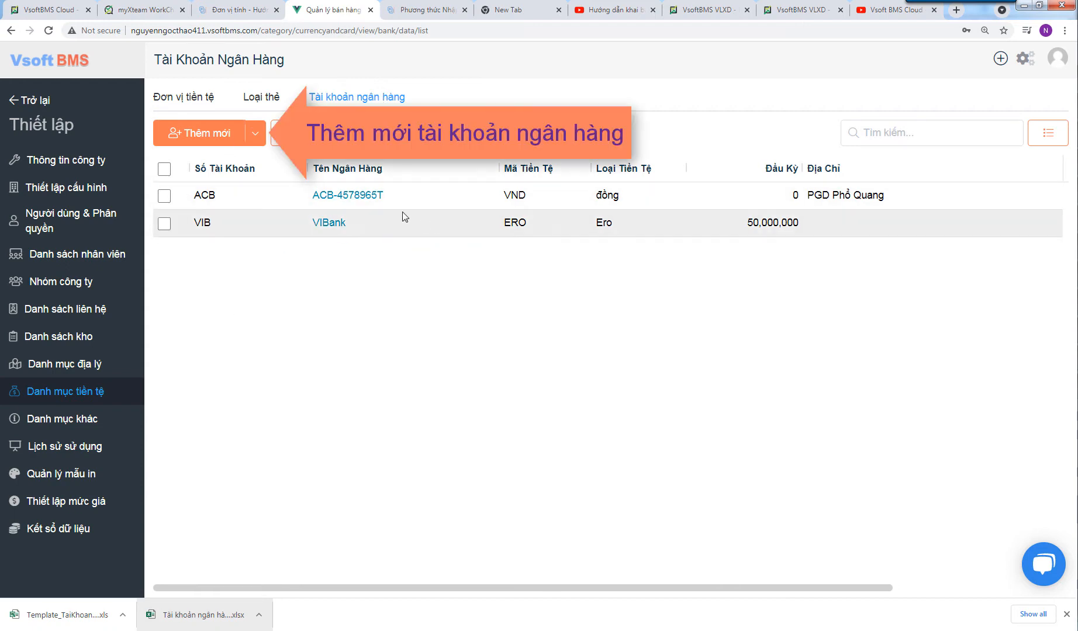
- Create bank account TEC at TECOMBANK in VND and save it with 'Lưu và thêm mới'
{"action": "left_click", "coordinate": [228, 135]}
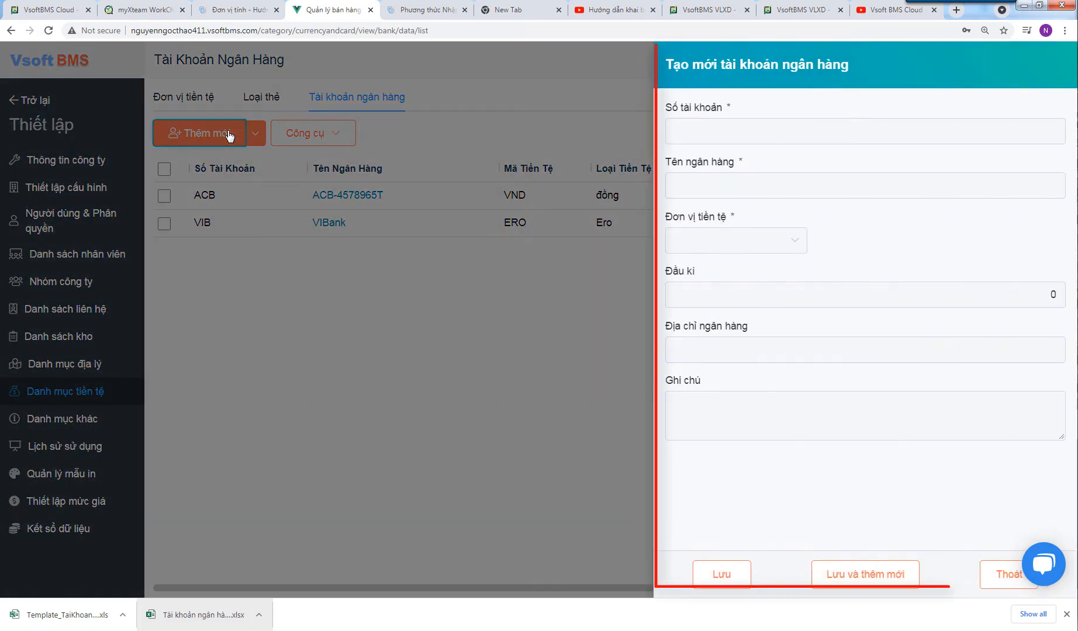
{"action": "type", "text": "TEC"}
{"action": "left_click", "coordinate": [692, 176]}
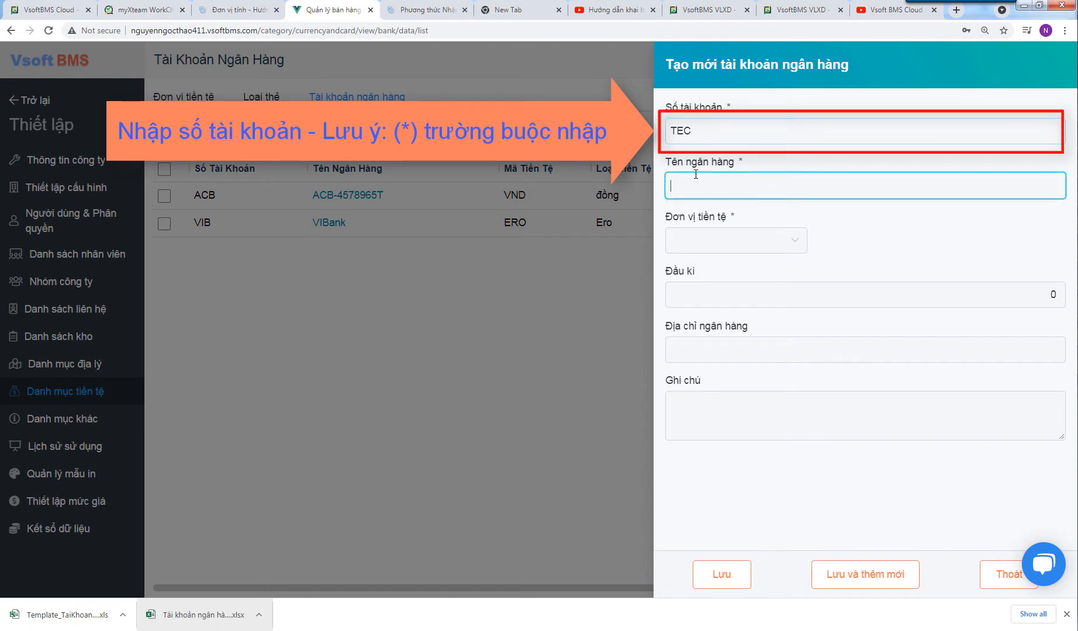
{"action": "type", "text": "TECO"}
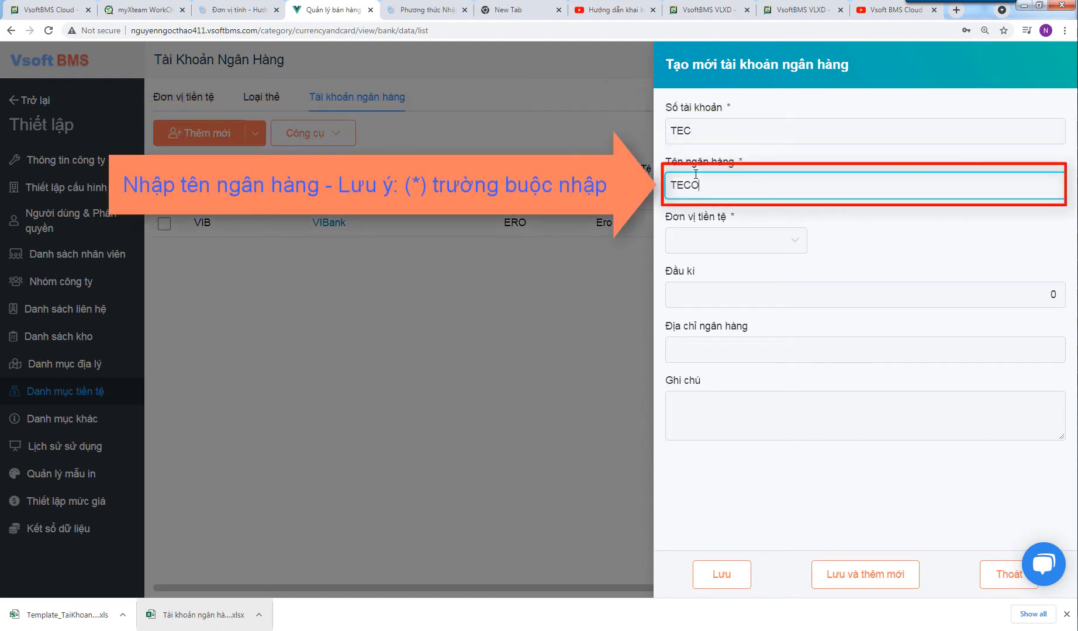
{"action": "type", "text": "MBANK"}
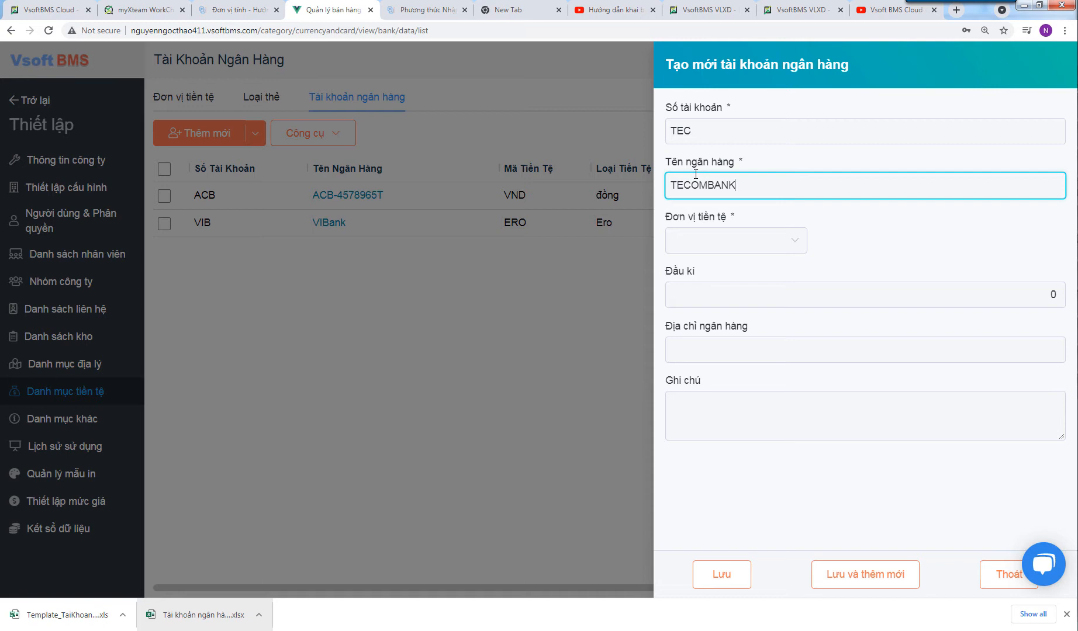
{"action": "left_click", "coordinate": [708, 244]}
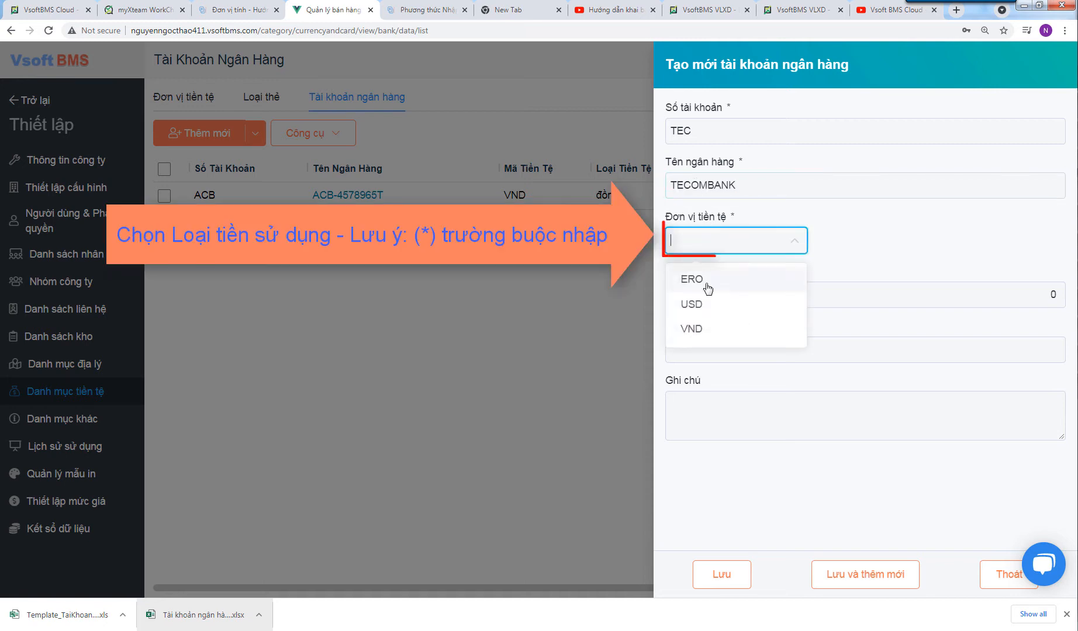
{"action": "left_click", "coordinate": [703, 321]}
{"action": "left_click", "coordinate": [748, 295]}
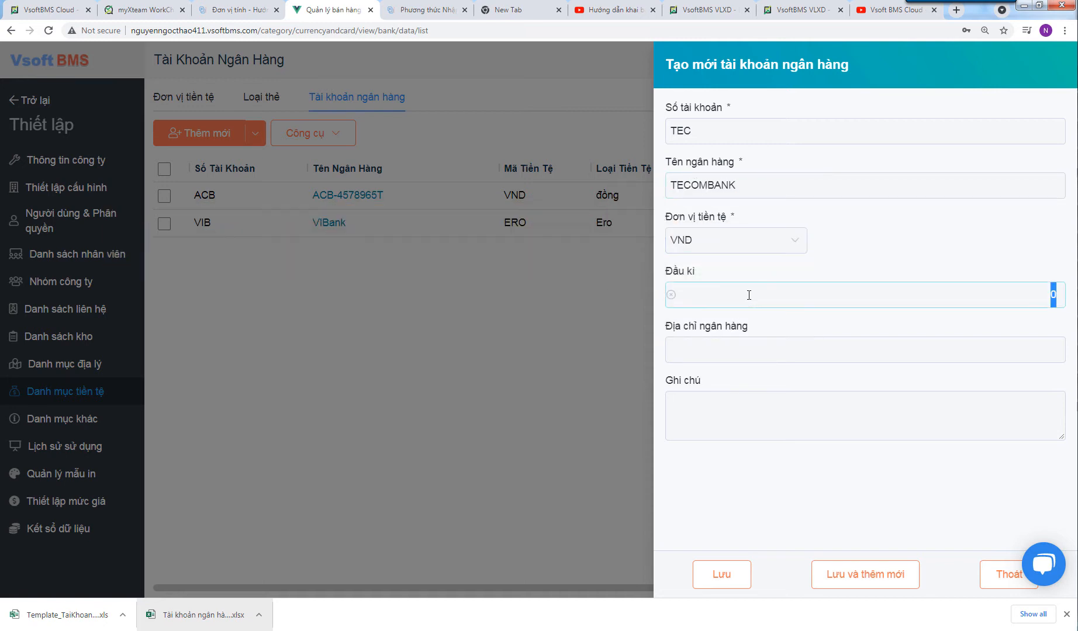
{"action": "left_click", "coordinate": [813, 351]}
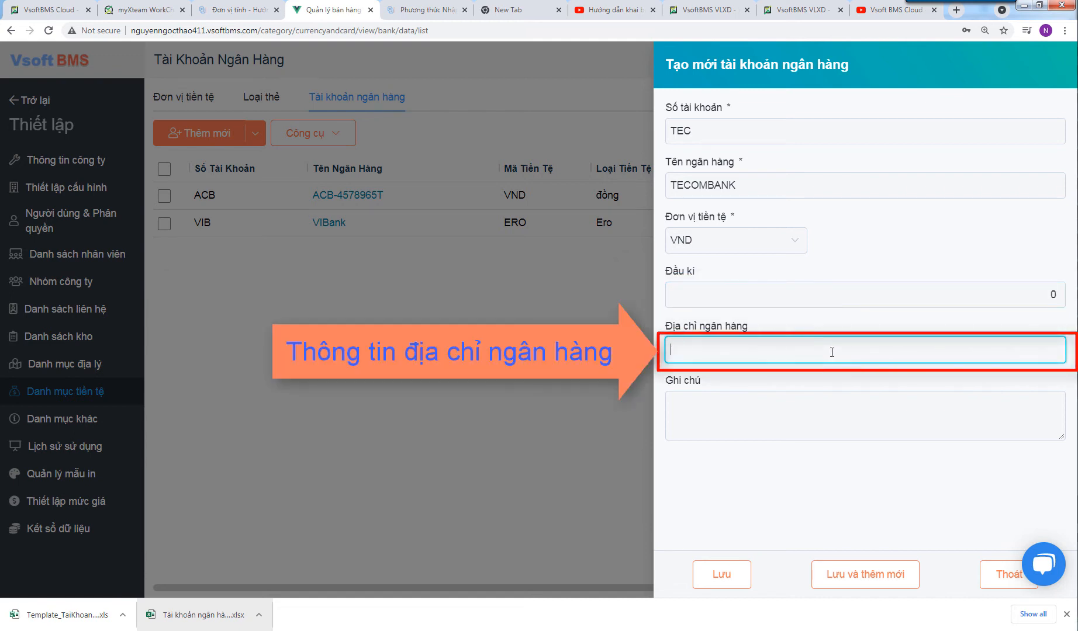
{"action": "left_click", "coordinate": [853, 574]}
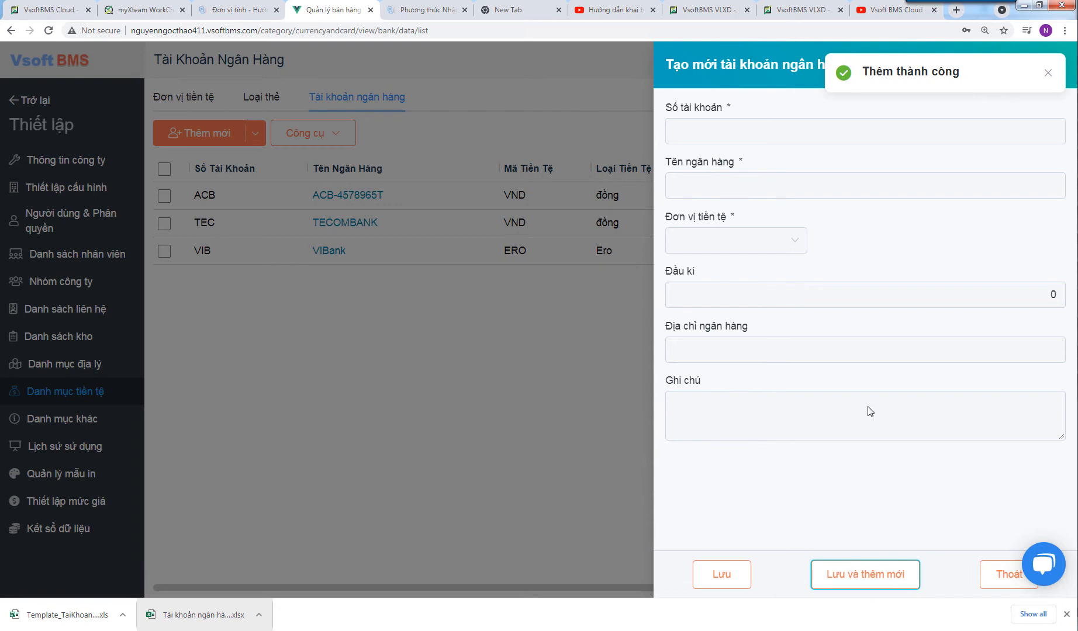
- Enter account SAC at SACOMBANK with USD currency and save it with Lưu
{"action": "left_click", "coordinate": [756, 131]}
{"action": "type", "text": "SAC"}
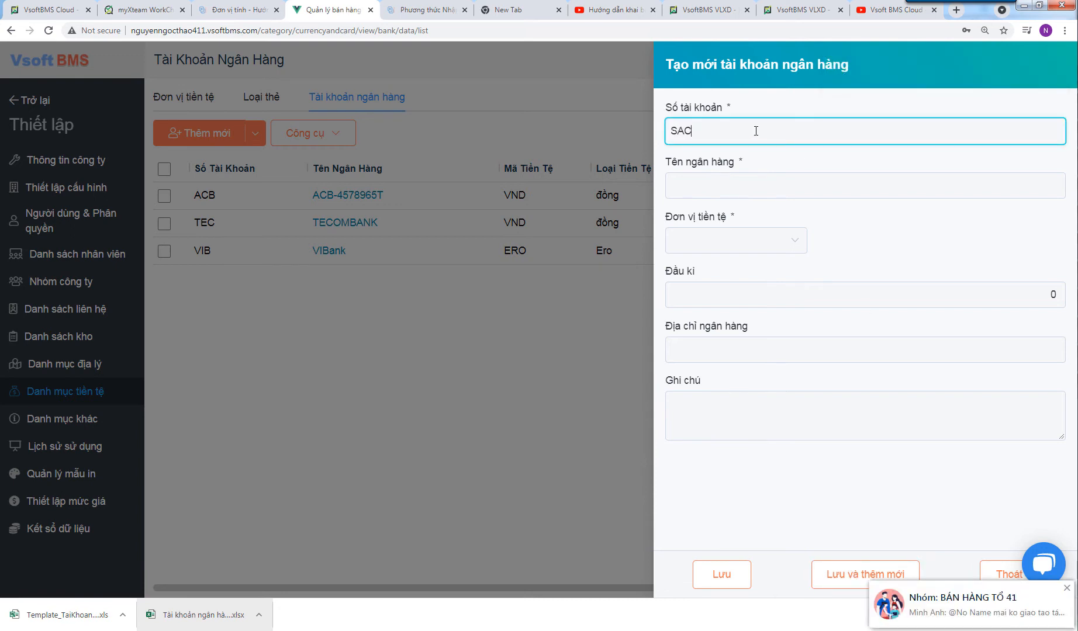
{"action": "left_click", "coordinate": [720, 183]}
{"action": "type", "text": "SAC"}
{"action": "type", "text": "OME"}
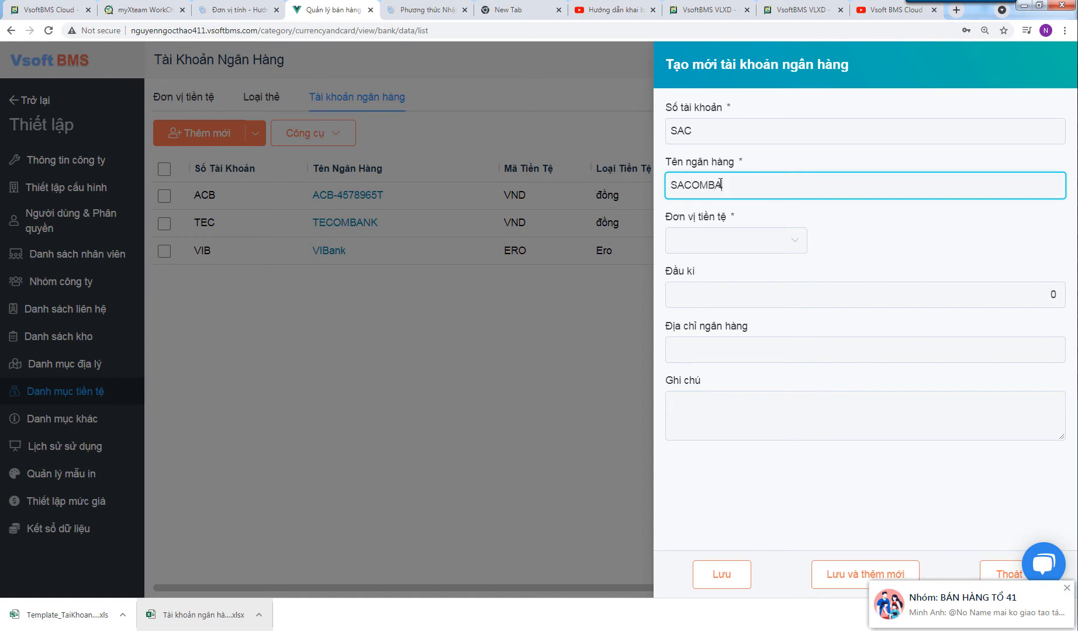
{"action": "type", "text": "ANK"}
{"action": "left_click", "coordinate": [720, 248]}
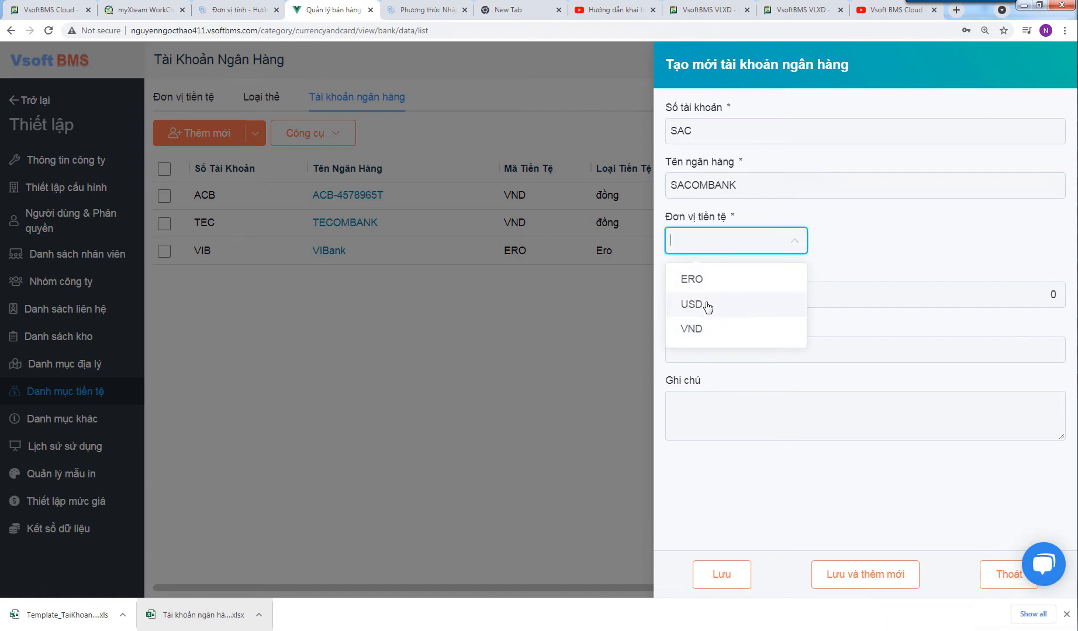
{"action": "left_click", "coordinate": [707, 305]}
{"action": "left_click", "coordinate": [735, 299]}
{"action": "left_click", "coordinate": [776, 348]}
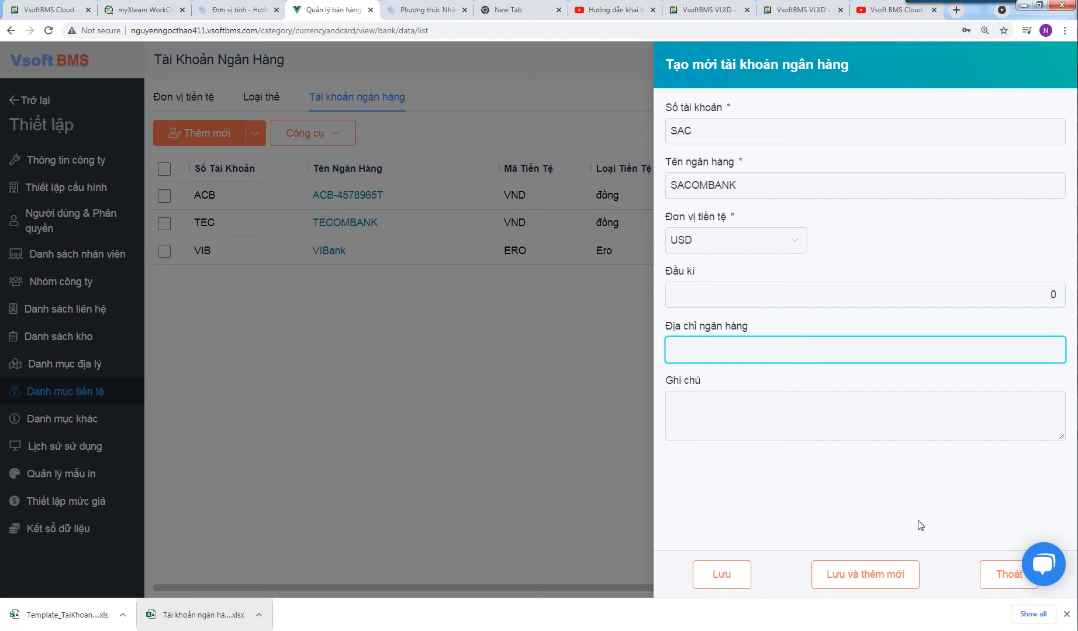
{"action": "left_click", "coordinate": [716, 576]}
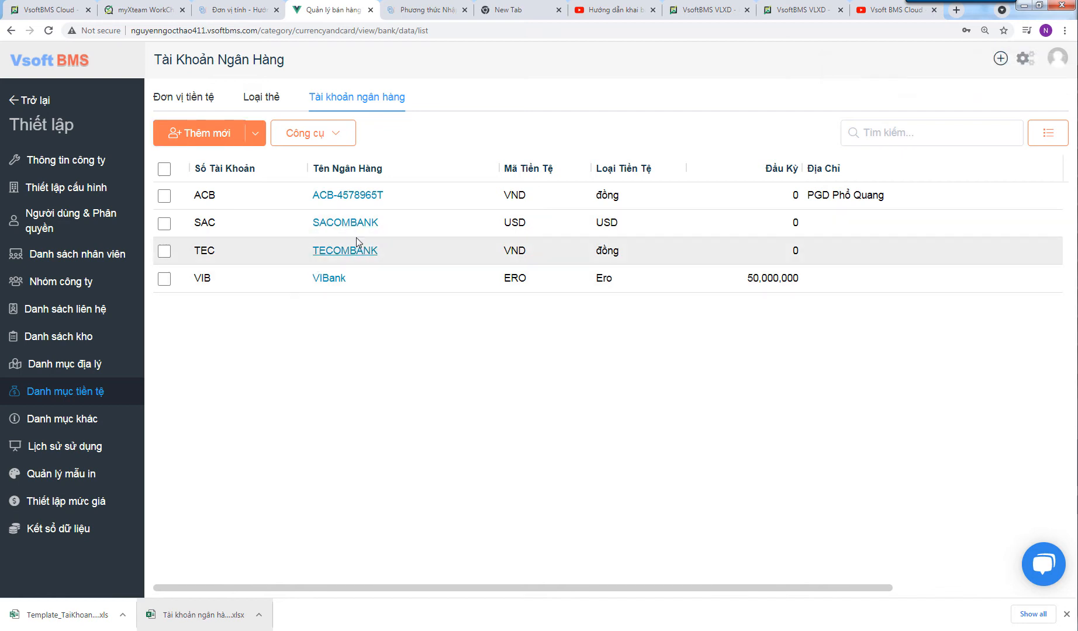
{"action": "left_click", "coordinate": [359, 198]}
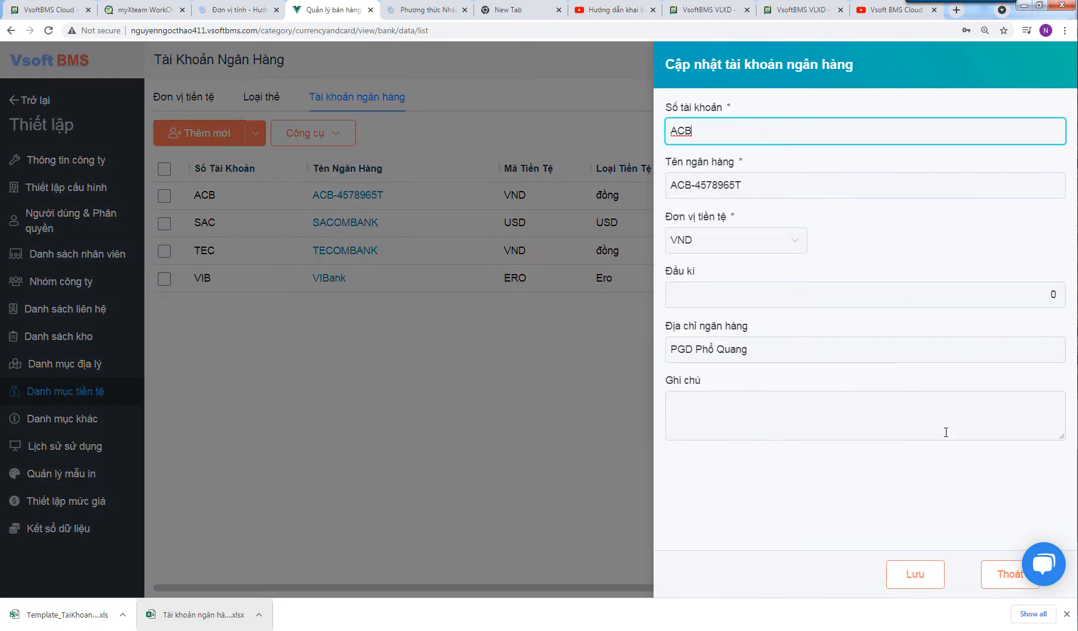
{"action": "left_click", "coordinate": [1011, 577]}
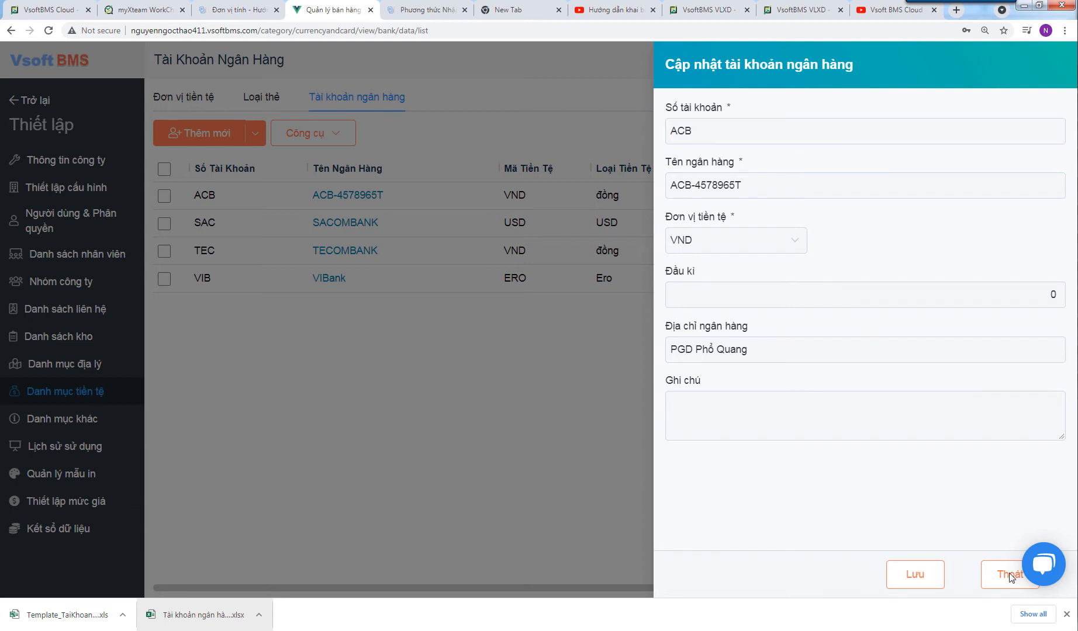
{"action": "left_click", "coordinate": [824, 418]}
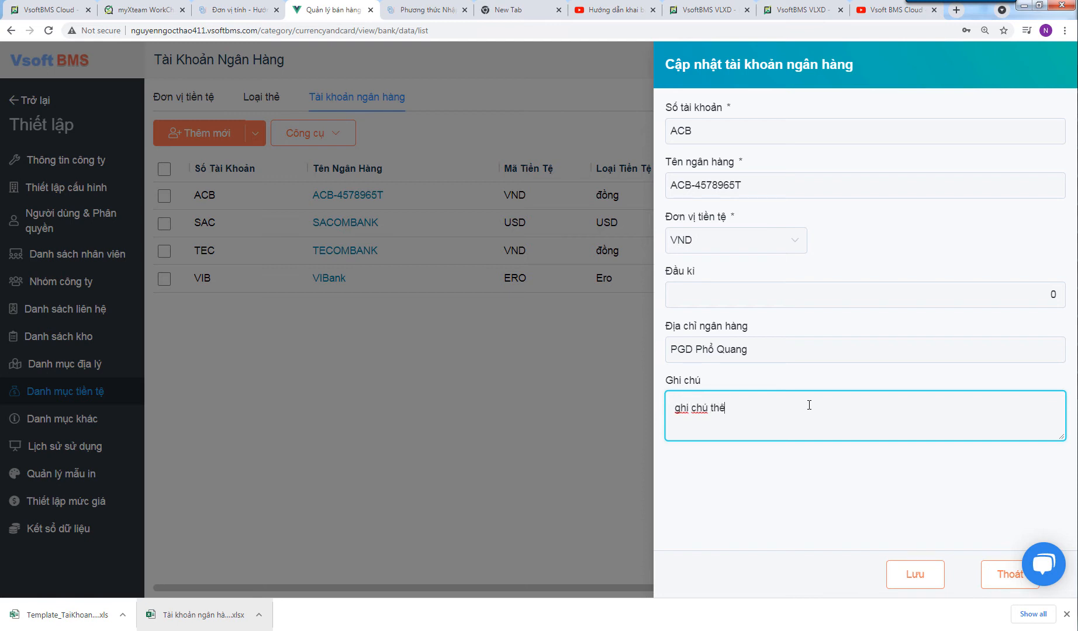
{"action": "left_click", "coordinate": [901, 579]}
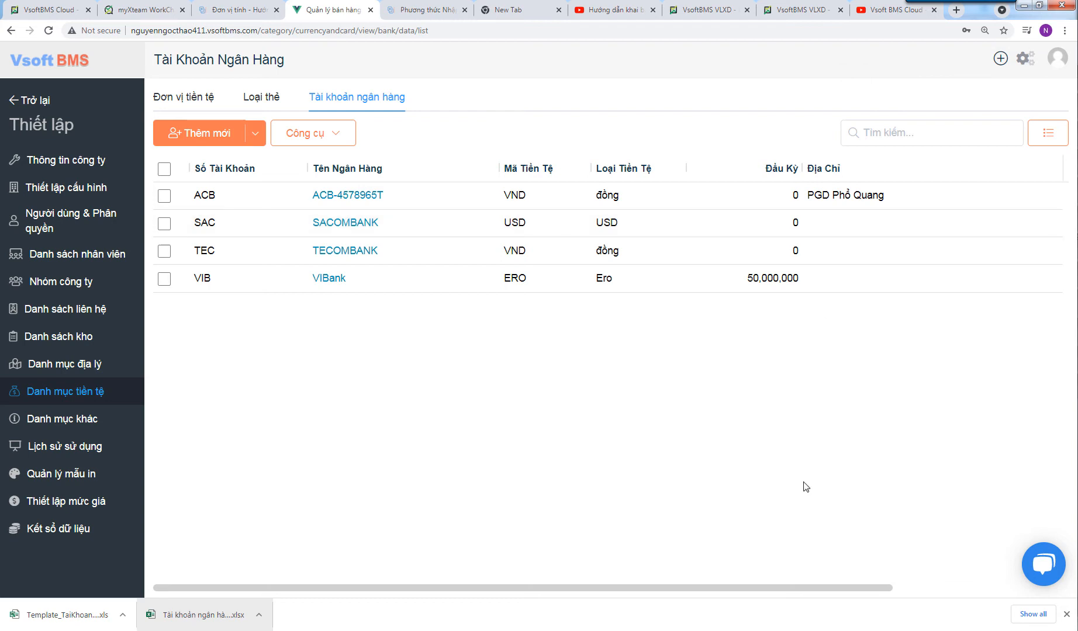
{"action": "left_click_drag", "start_coordinate": [800, 588], "coordinate": [955, 586]}
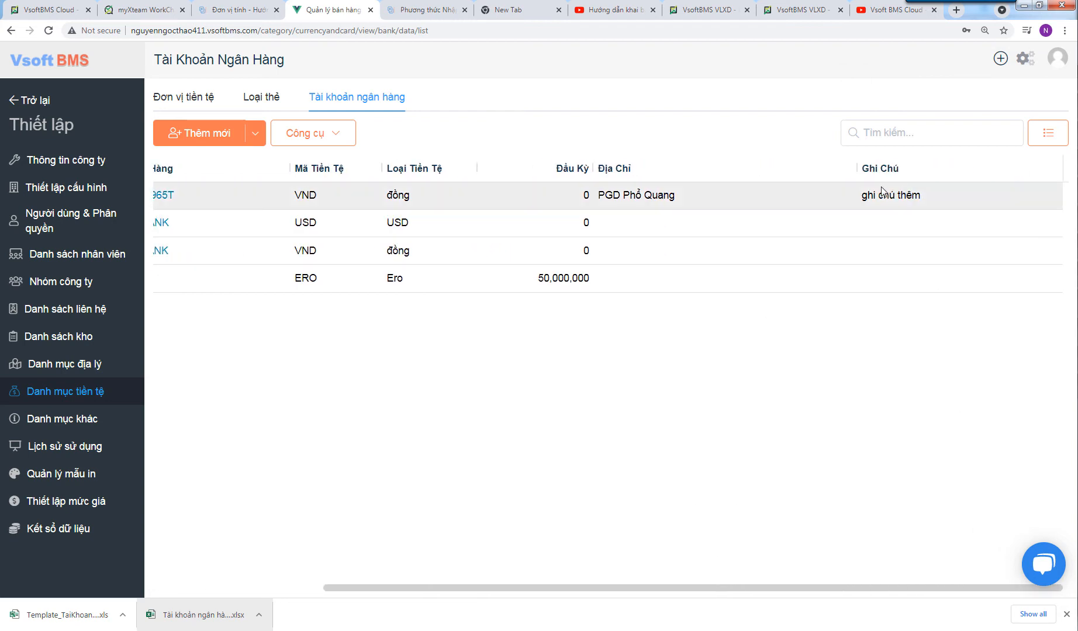
{"action": "left_click_drag", "start_coordinate": [861, 198], "coordinate": [922, 197]}
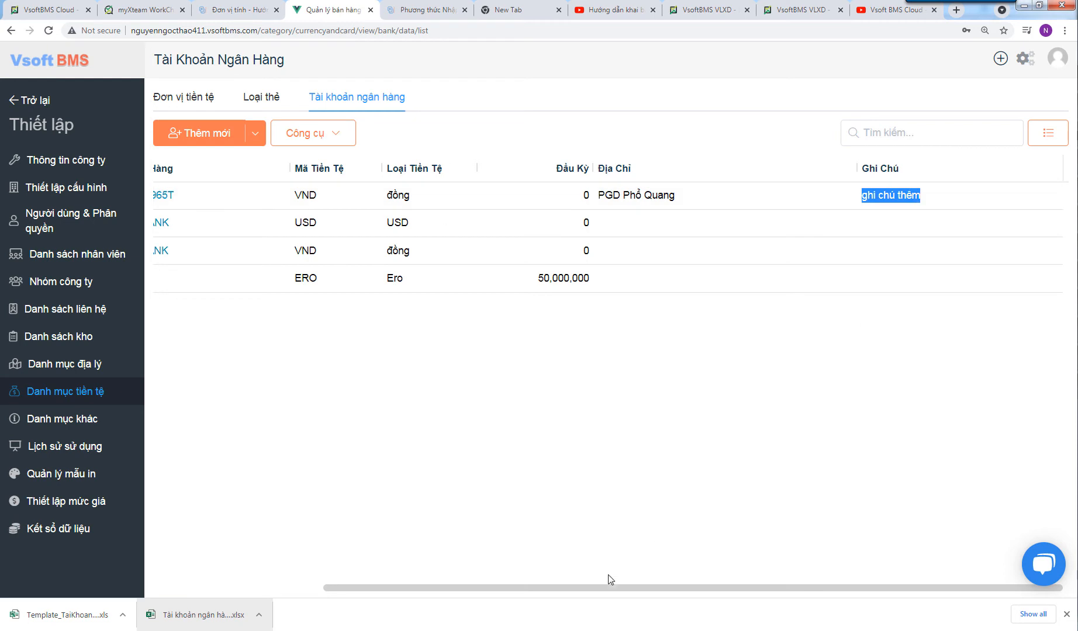
{"action": "left_click_drag", "start_coordinate": [588, 593], "coordinate": [286, 591]}
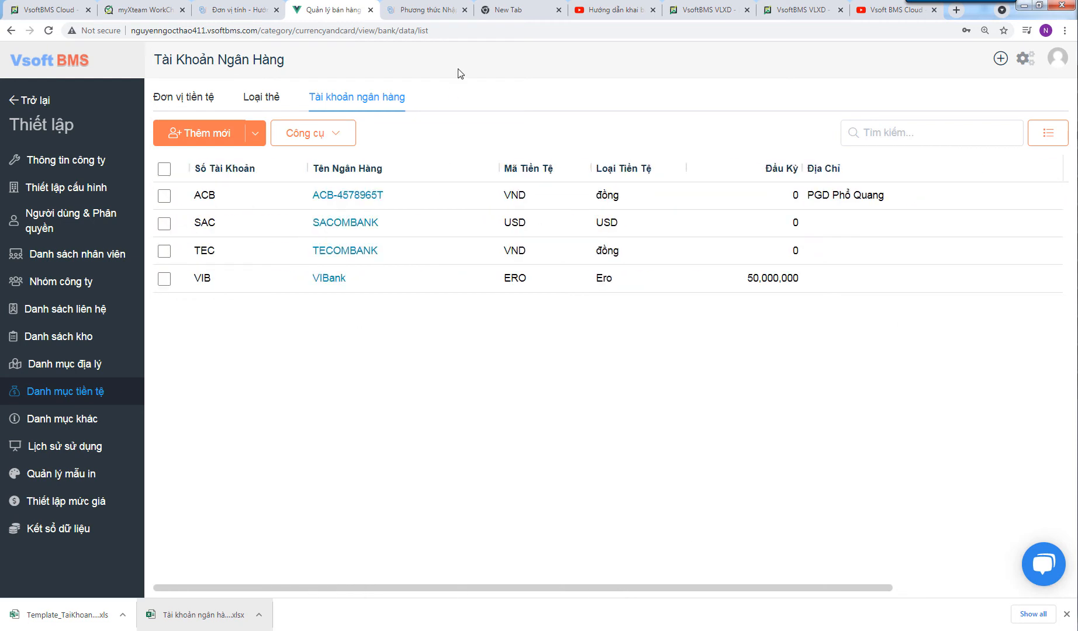
{"action": "left_click", "coordinate": [351, 196]}
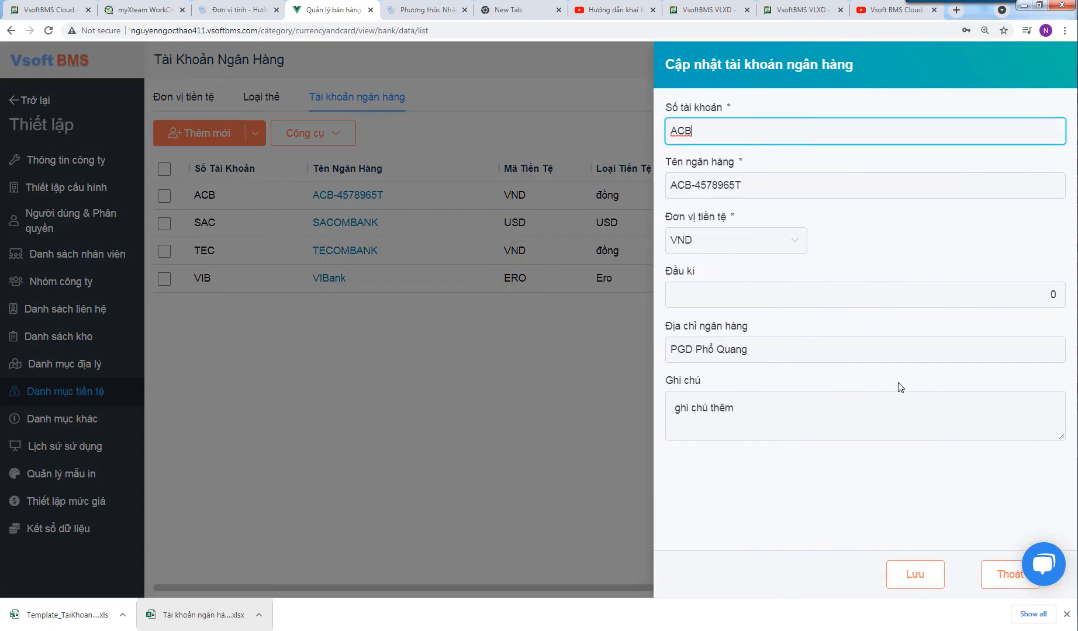
{"action": "left_click", "coordinate": [998, 575]}
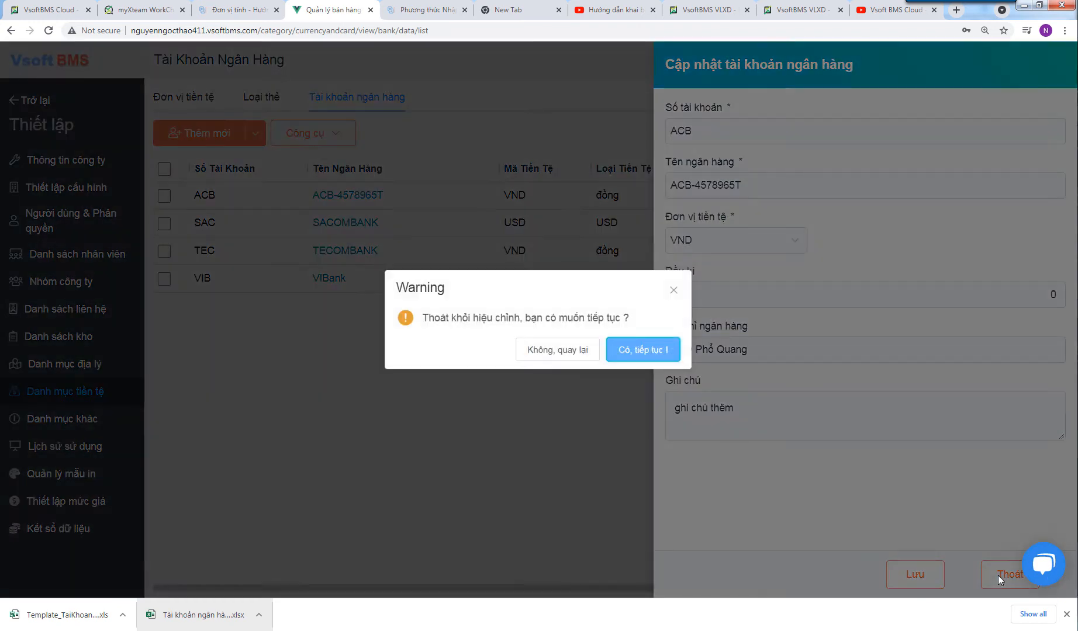
{"action": "left_click", "coordinate": [644, 352]}
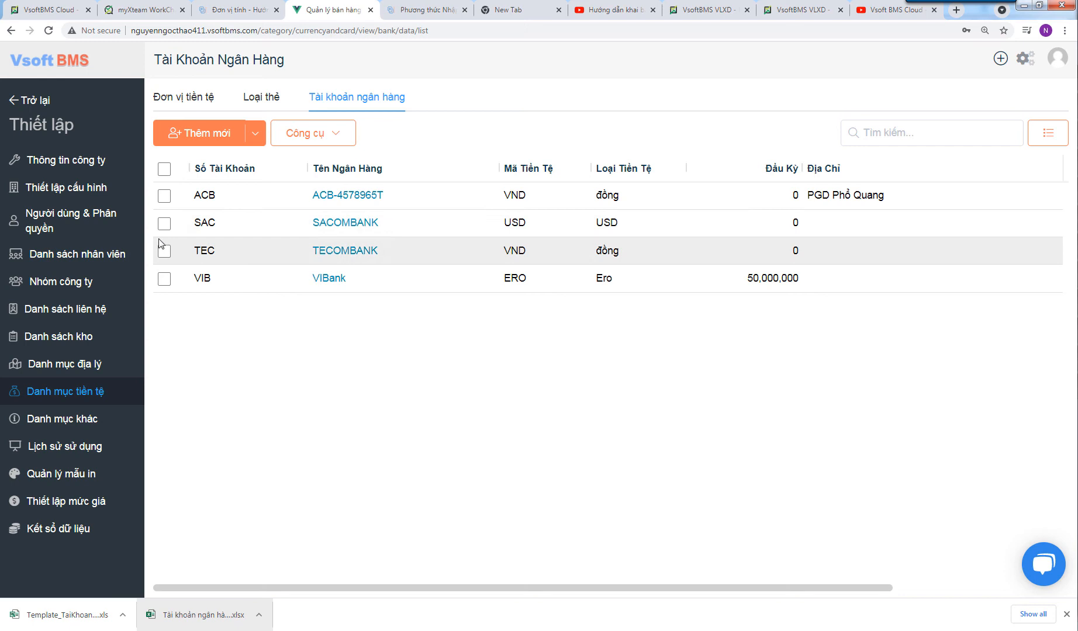
- Export the selected SAC and TEC accounts to Excel, then delete both permanently
{"action": "left_click", "coordinate": [164, 224]}
{"action": "left_click", "coordinate": [164, 253]}
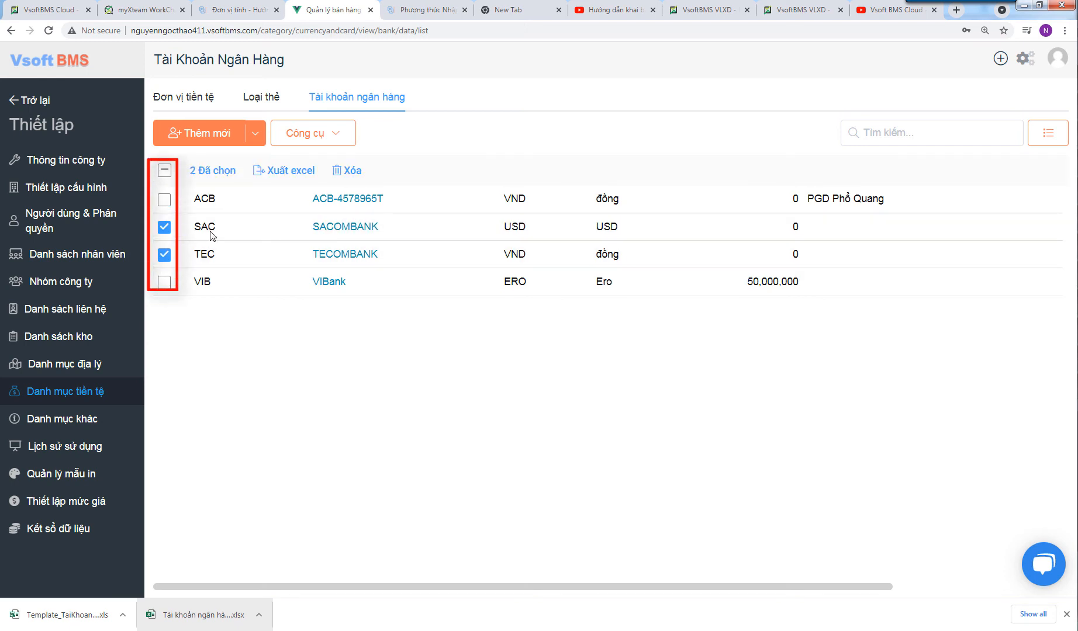
{"action": "left_click", "coordinate": [281, 171]}
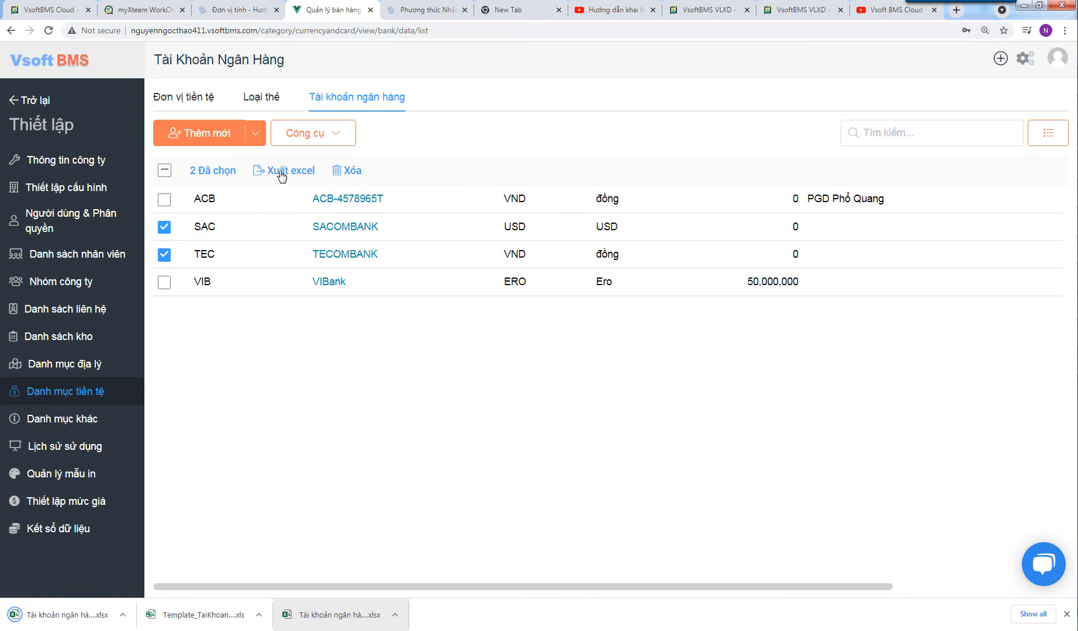
{"action": "left_click", "coordinate": [351, 171]}
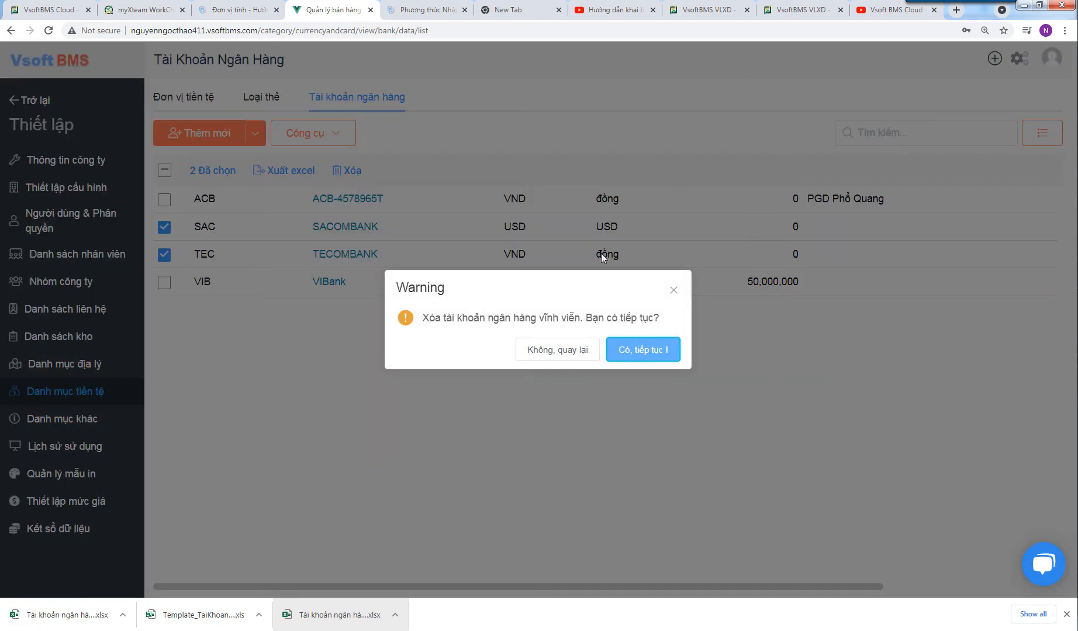
{"action": "left_click", "coordinate": [635, 355]}
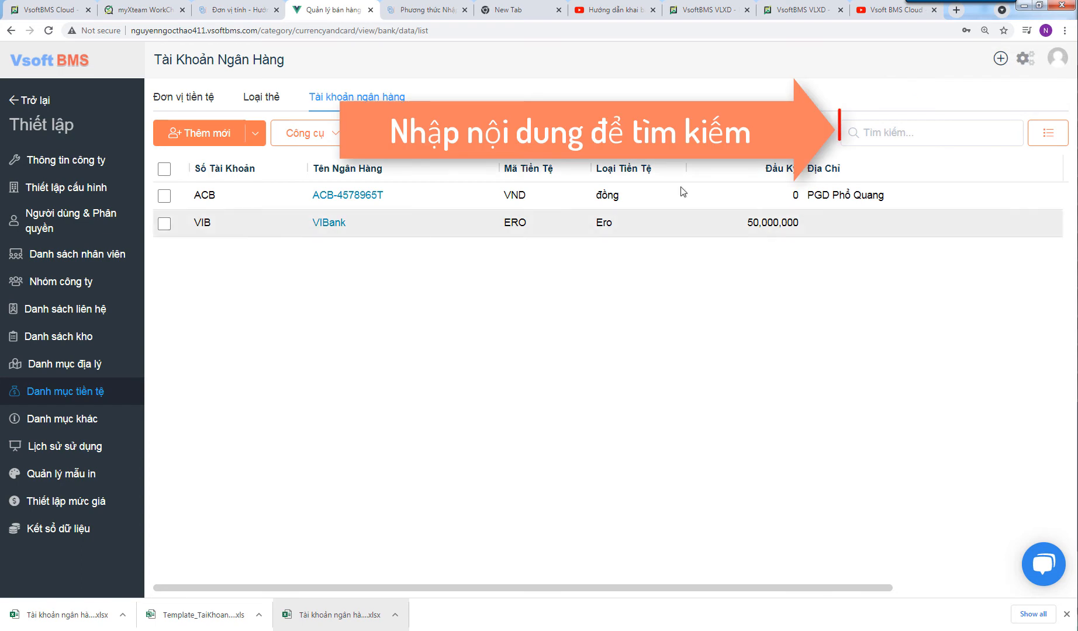
{"action": "left_click", "coordinate": [972, 129]}
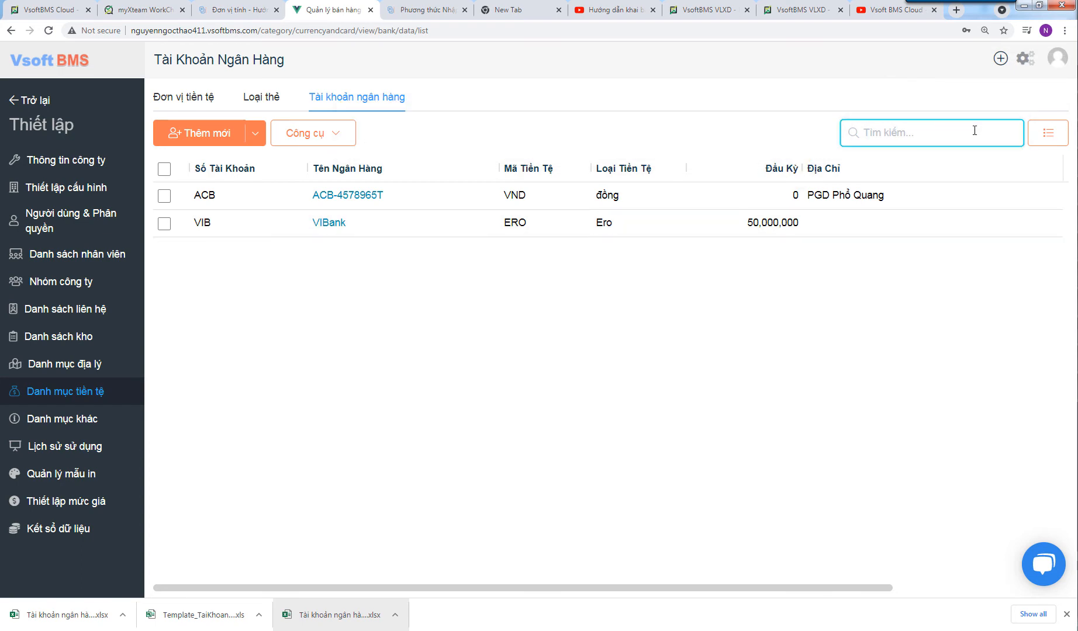
{"action": "type", "text": "VI"}
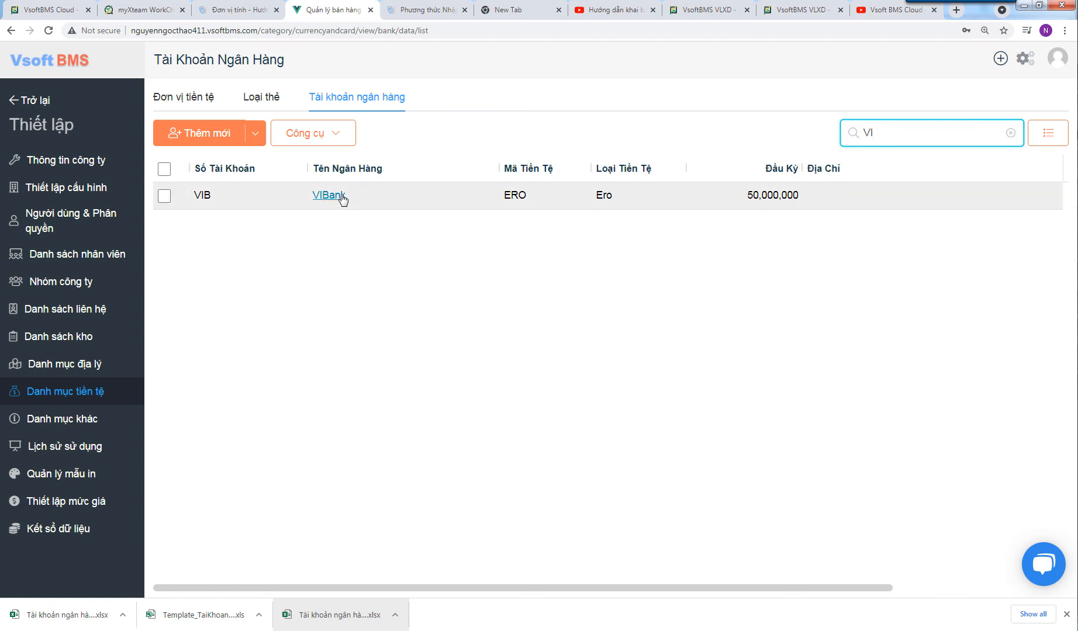
{"action": "left_click", "coordinate": [1010, 135]}
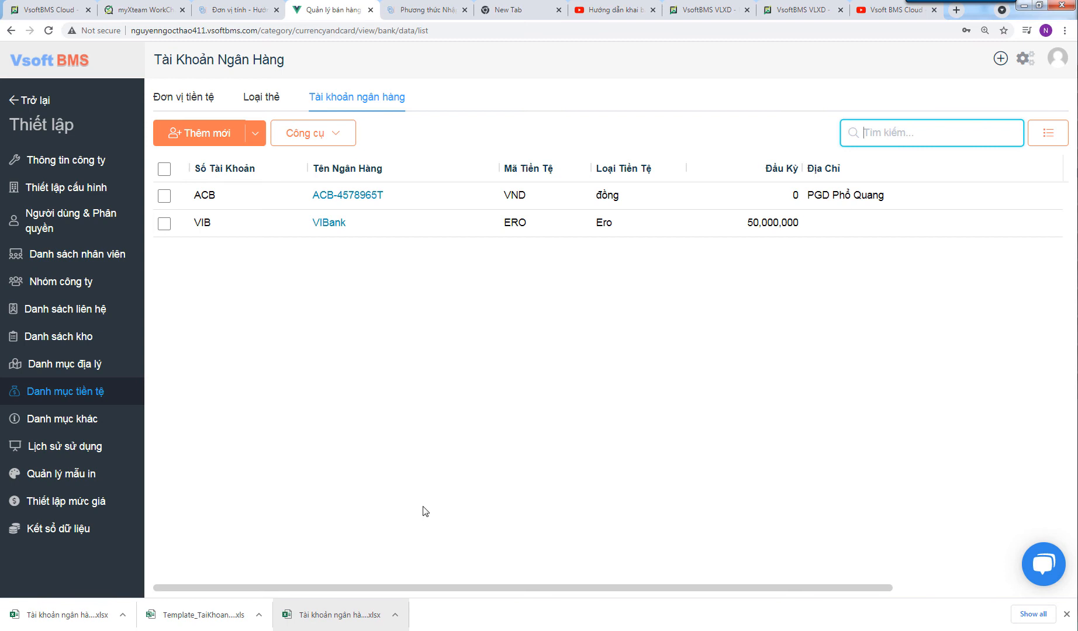
- Go to Import danh sách, download the Template_TaiKhoanNganHang sample, and open the file chooser
{"action": "left_click", "coordinate": [257, 134]}
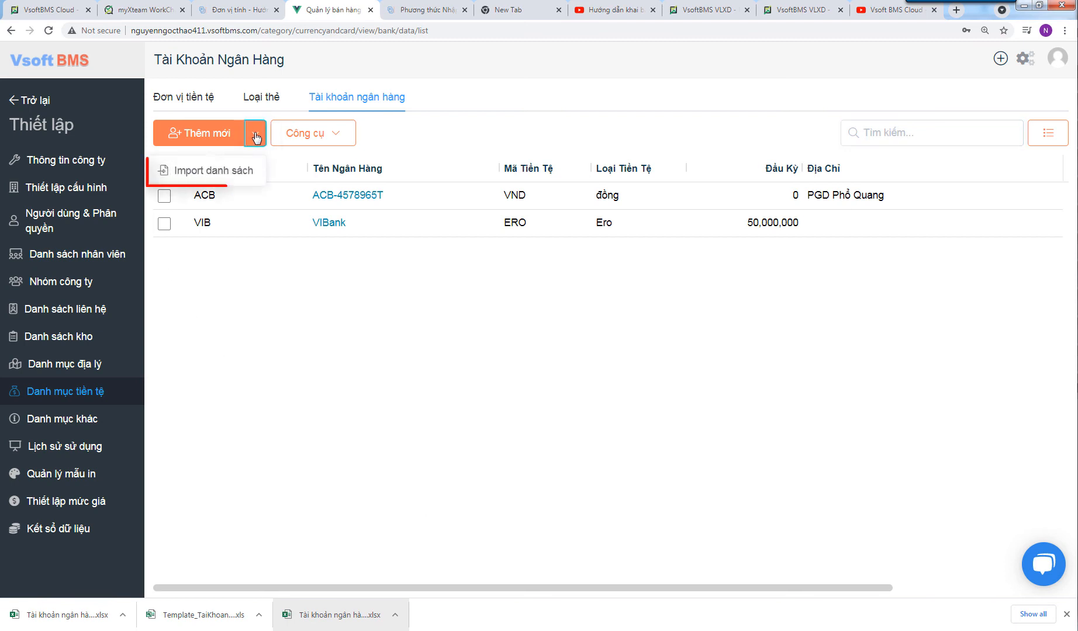
{"action": "left_click", "coordinate": [210, 170]}
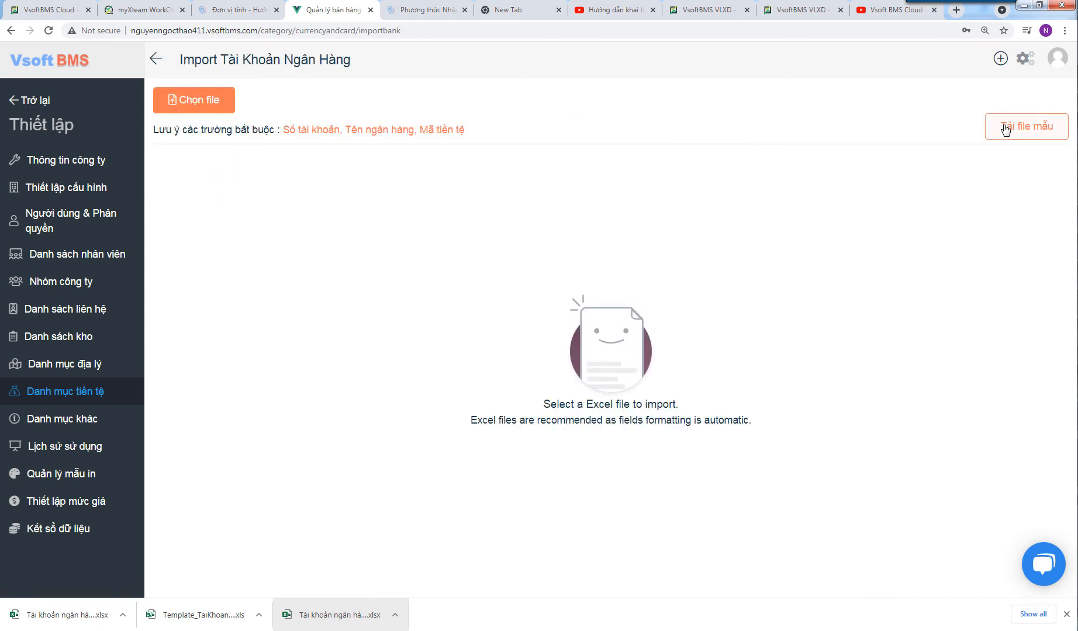
{"action": "left_click", "coordinate": [1066, 614]}
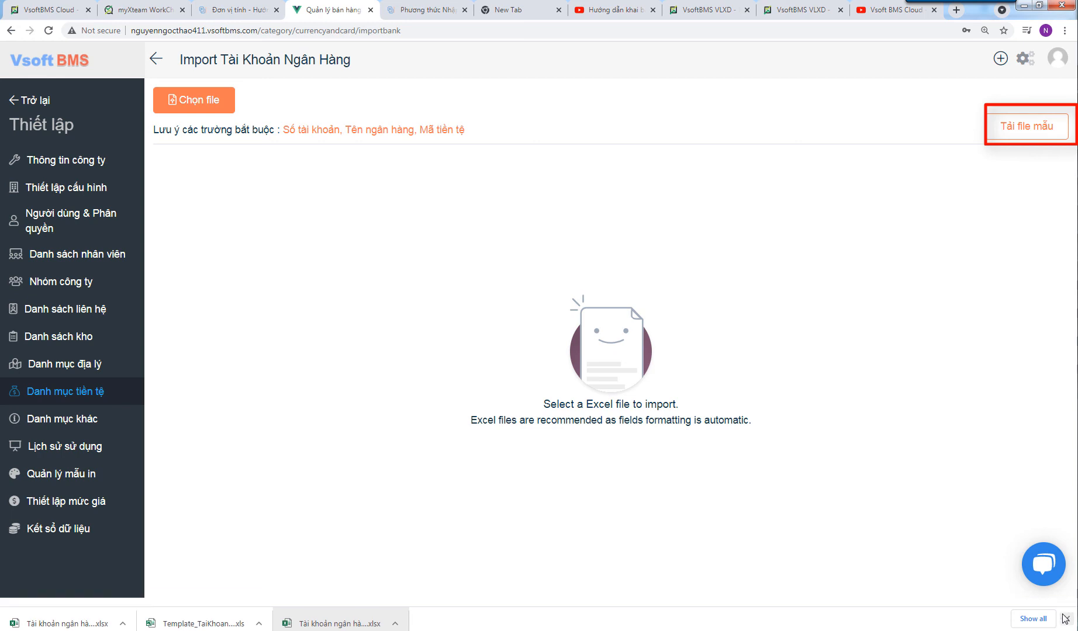
{"action": "left_click", "coordinate": [1035, 125]}
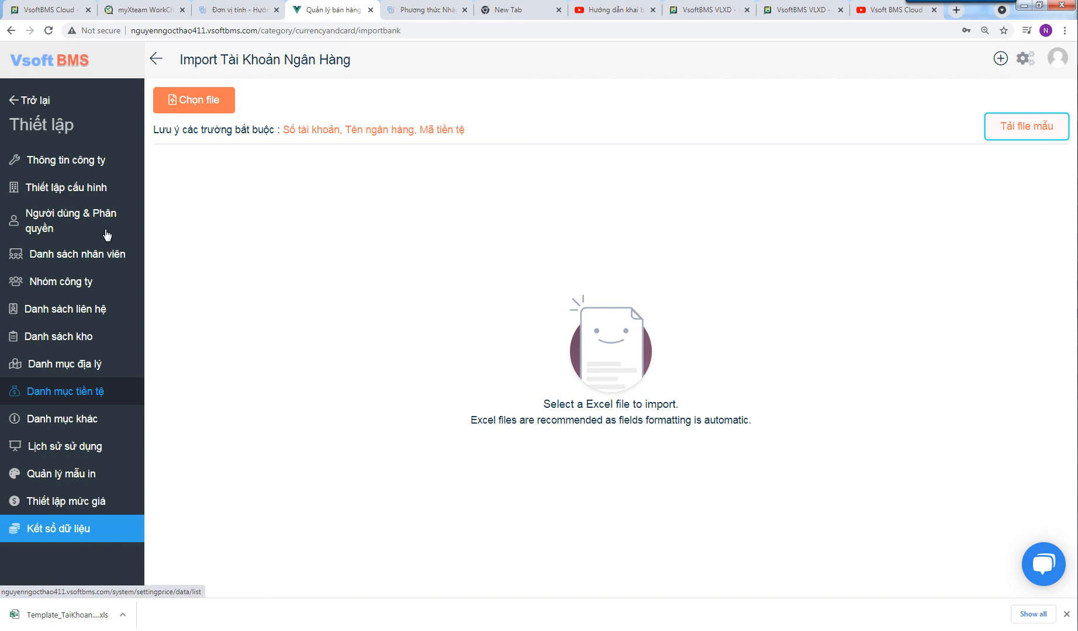
{"action": "left_click", "coordinate": [188, 111]}
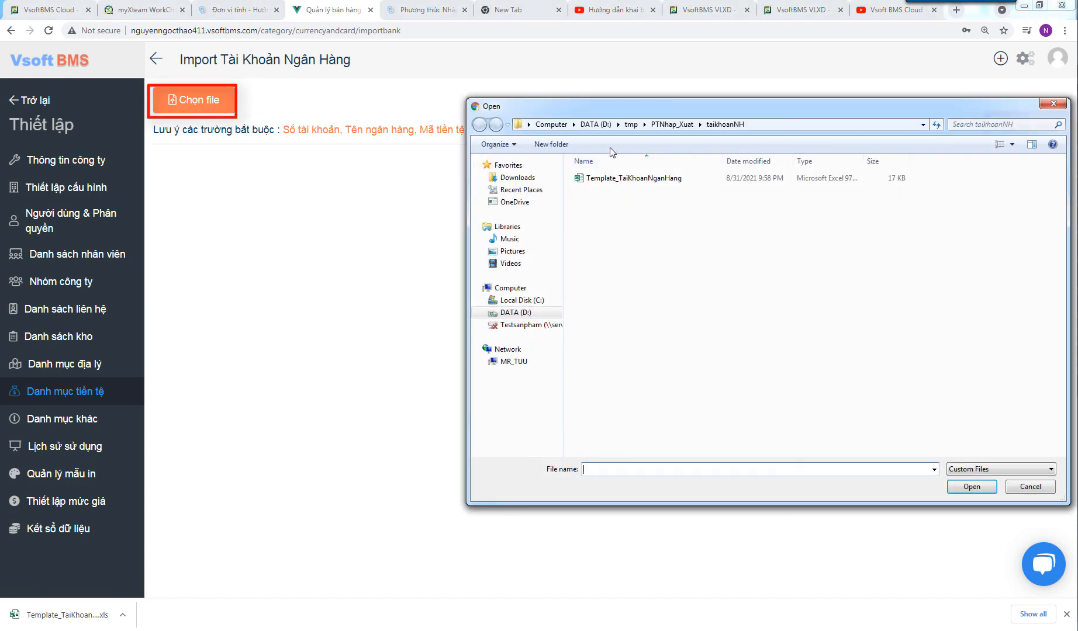
- Import Template_TaiKhoanNganHang with 'Dòng đầu tiên là header', adding SAC (VND) and TEC (USD)
{"action": "left_click", "coordinate": [636, 183]}
{"action": "left_click", "coordinate": [970, 487]}
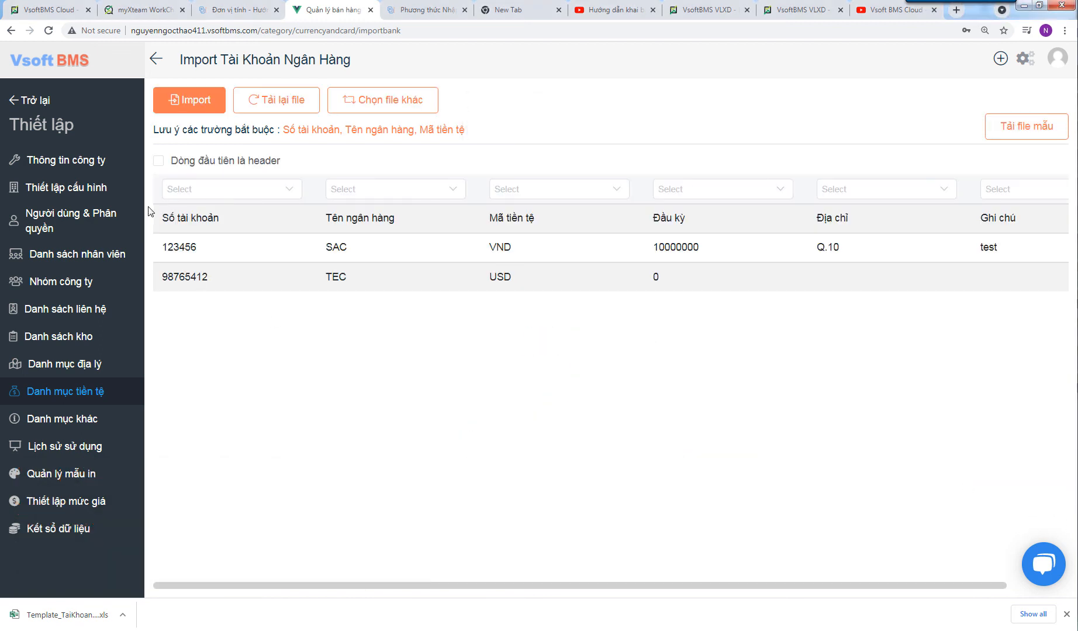
{"action": "left_click", "coordinate": [160, 164]}
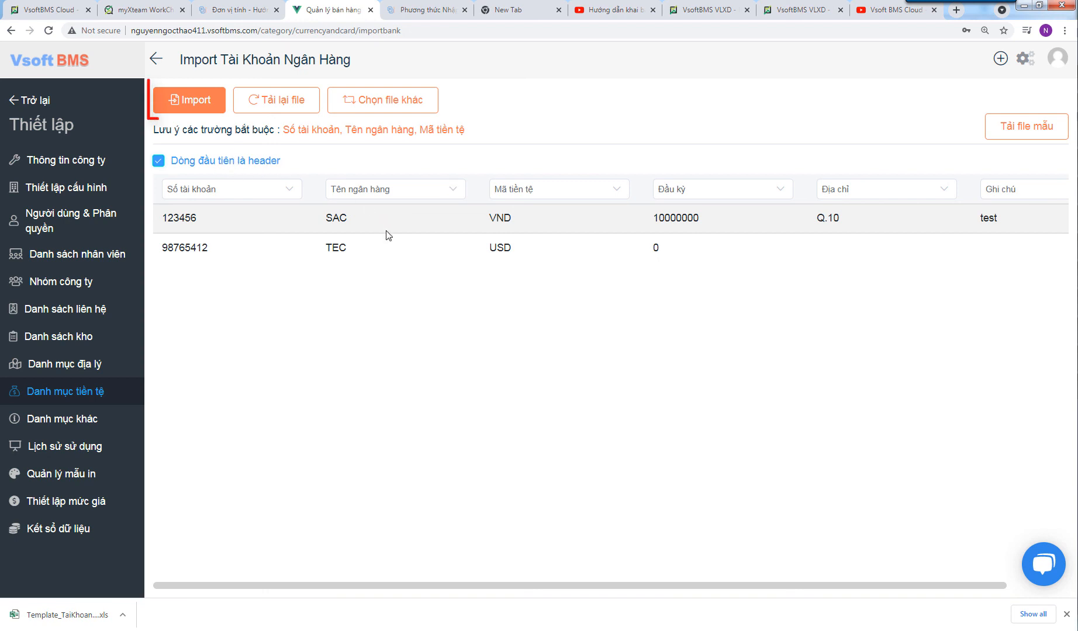
{"action": "left_click", "coordinate": [191, 105]}
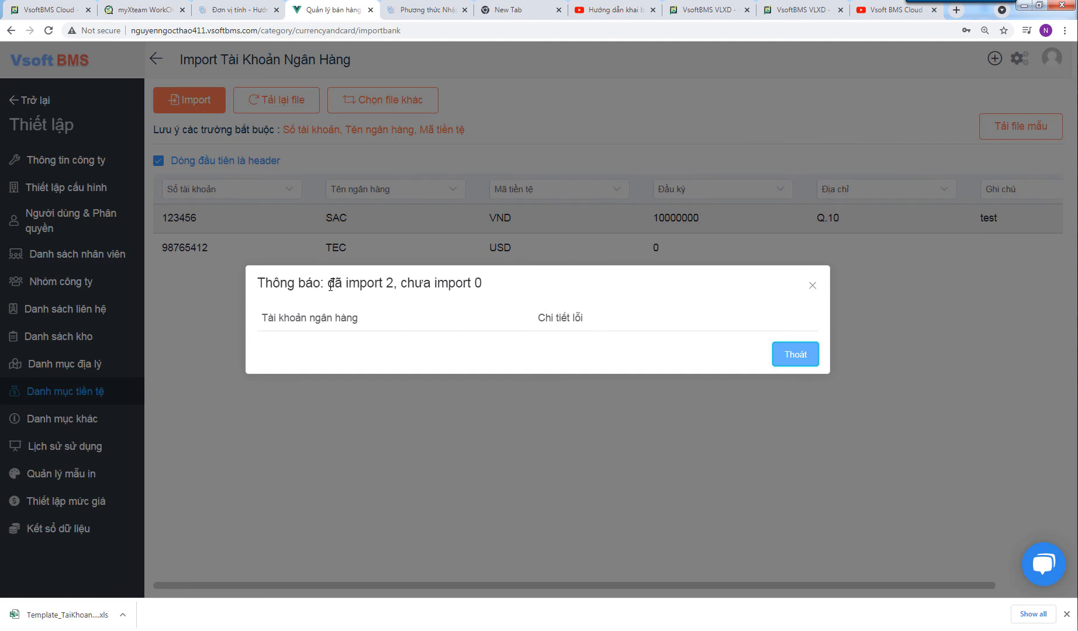
{"action": "left_click_drag", "start_coordinate": [328, 285], "coordinate": [514, 287]}
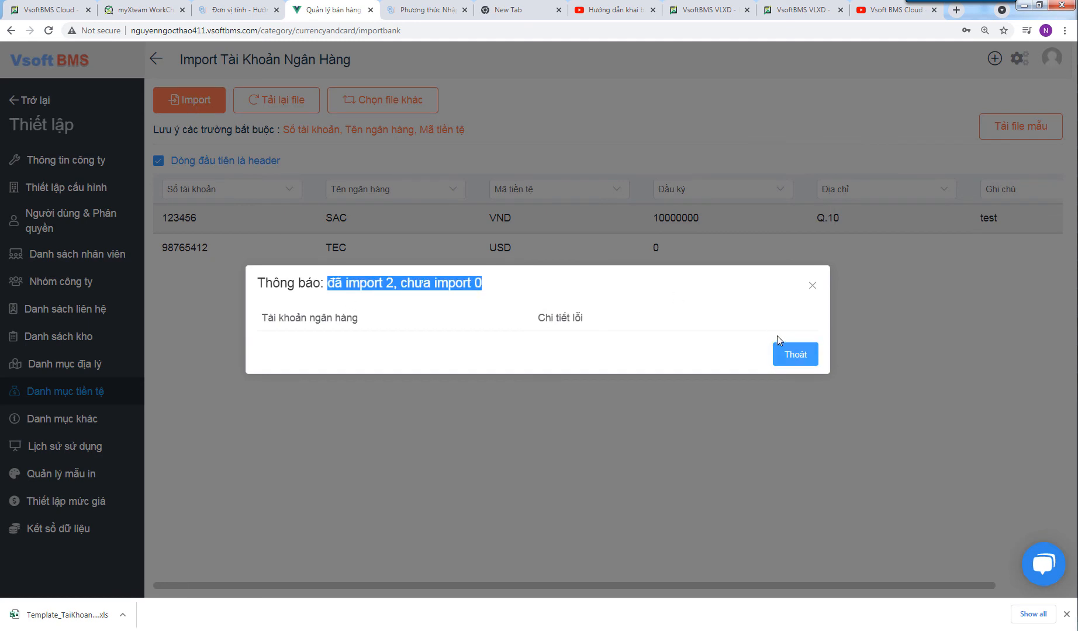
{"action": "left_click", "coordinate": [778, 357]}
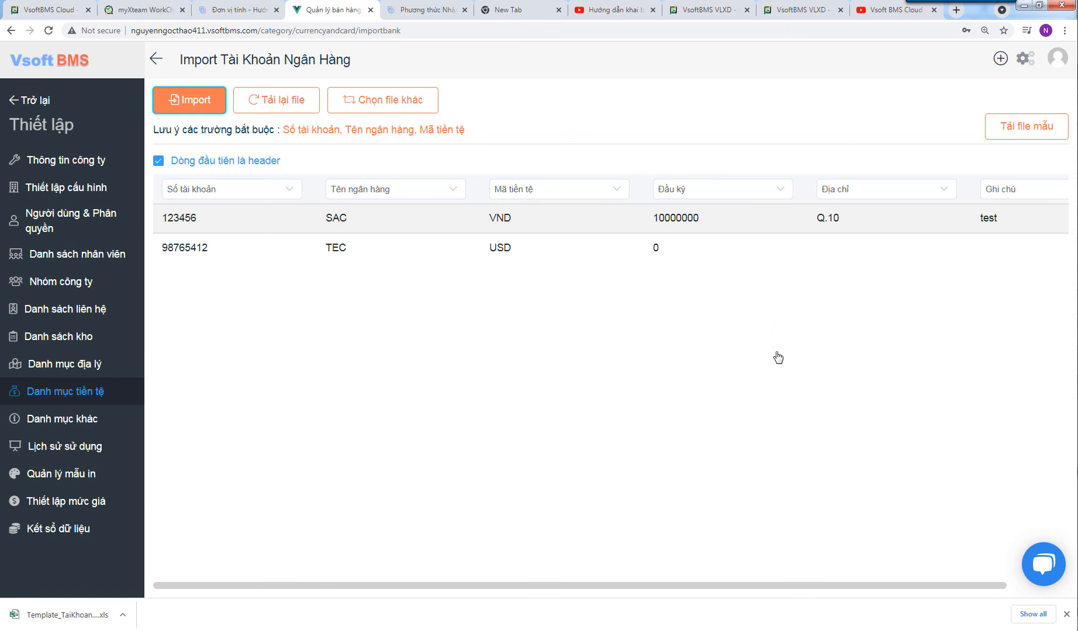
{"action": "left_click", "coordinate": [156, 59]}
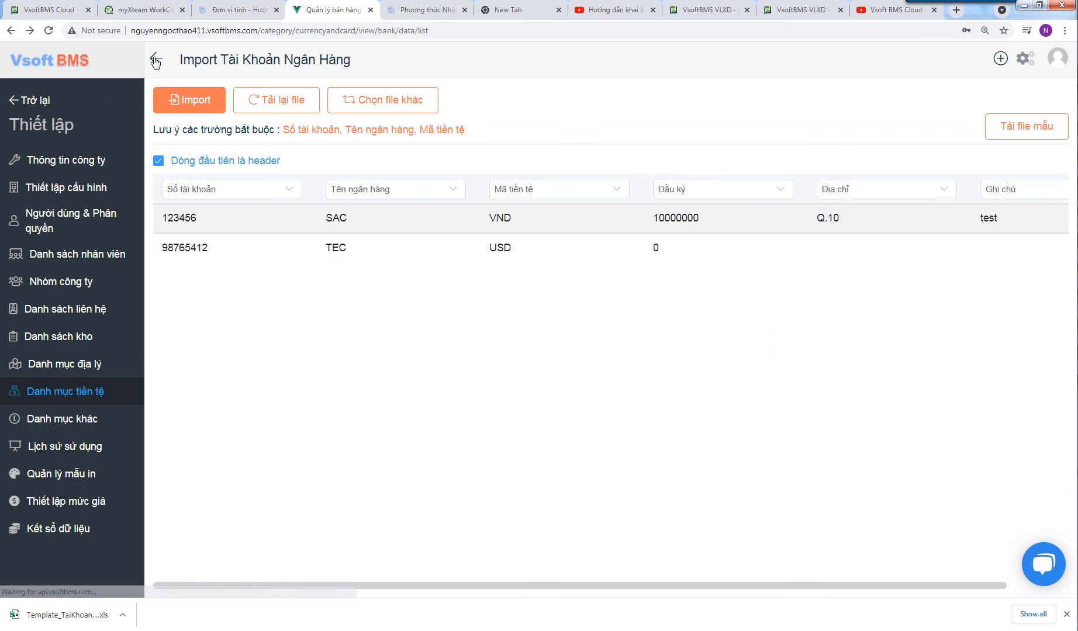